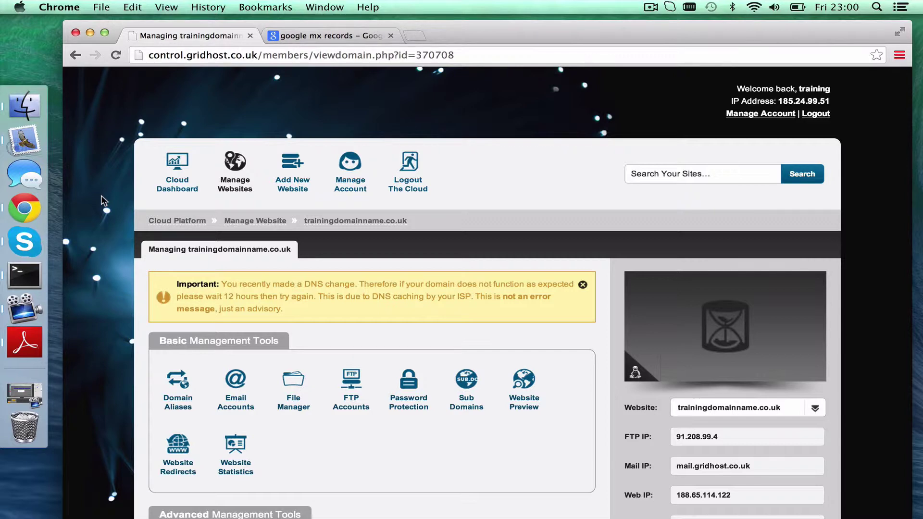
# - Open Custom DNS under the domain's Advanced Management Tools
pyautogui.scroll(-5, 101, 201)
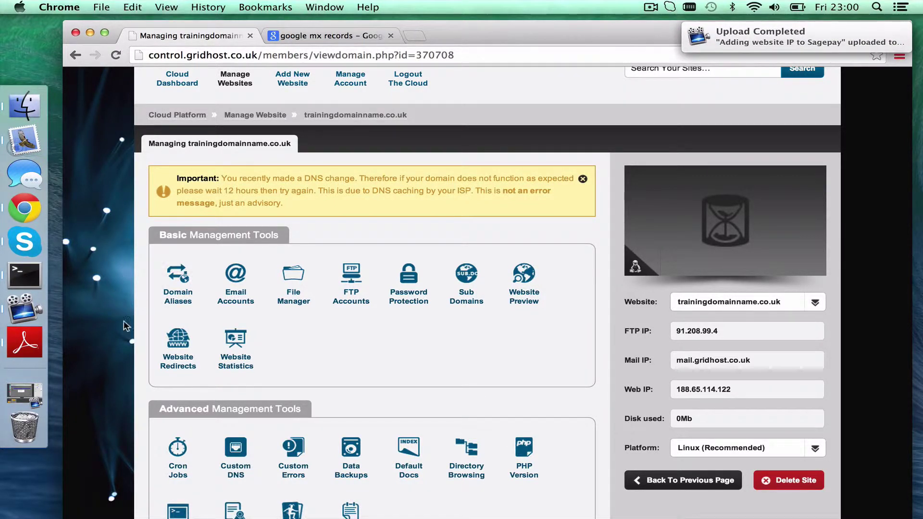
pyautogui.scroll(-1, 122, 330)
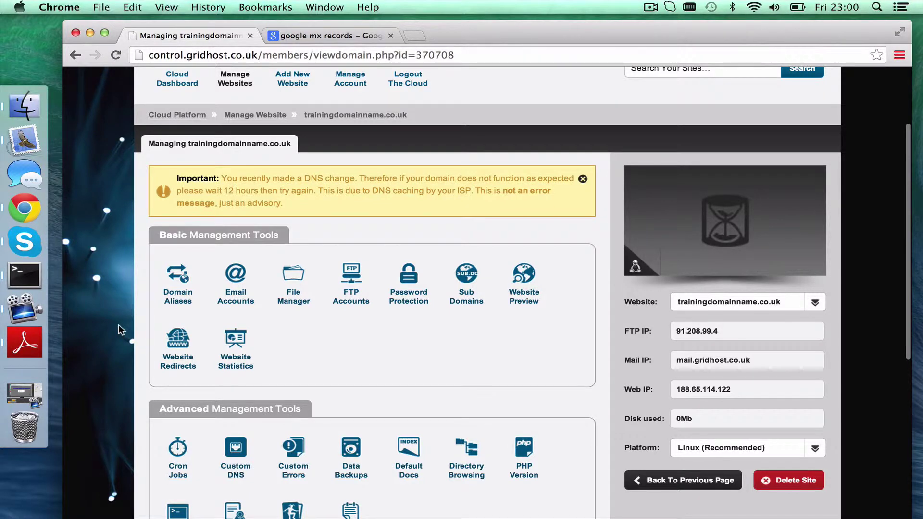
pyautogui.scroll(3, 121, 330)
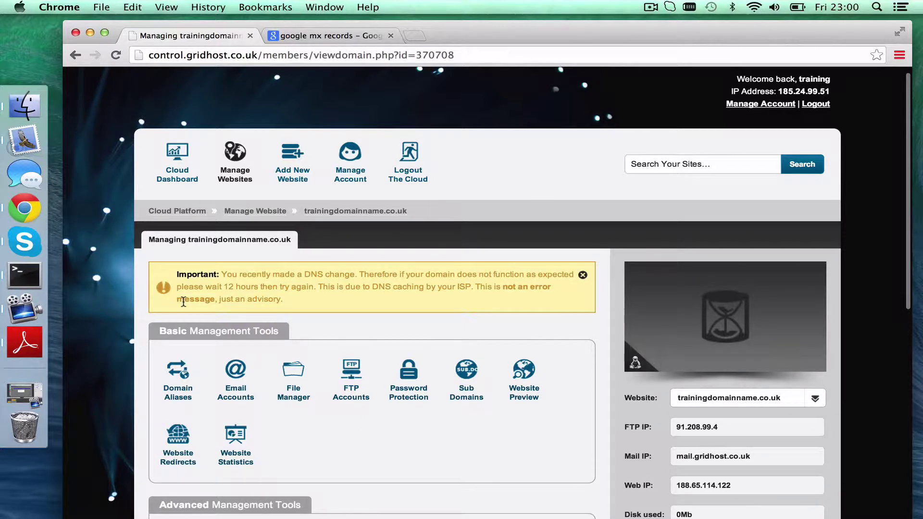
pyautogui.scroll(-5, 183, 301)
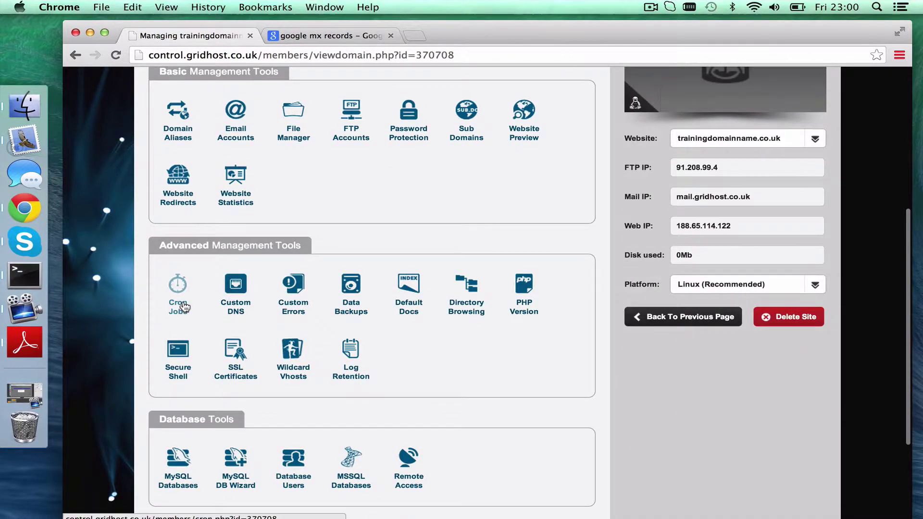
pyautogui.click(230, 308)
# - Review the existing DNS records, then return to the 'google mx records' search results
pyautogui.scroll(-3, 451, 328)
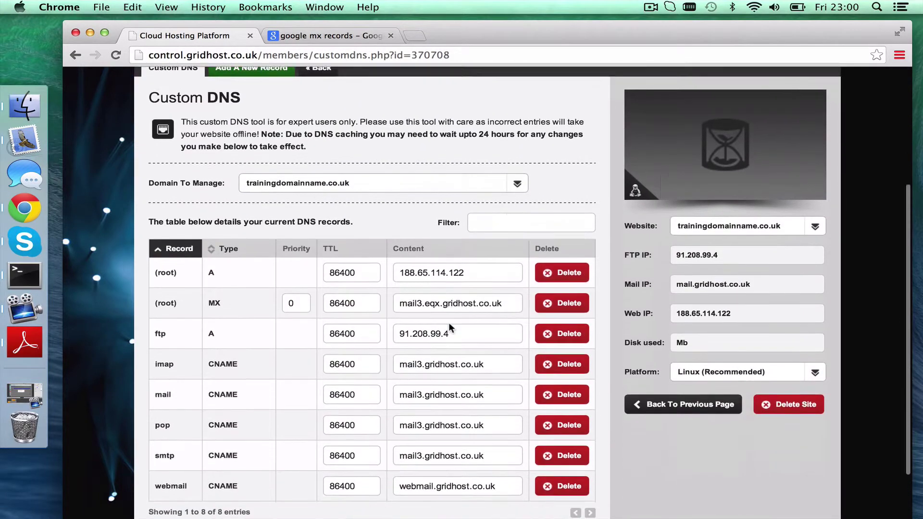
pyautogui.scroll(-1, 450, 328)
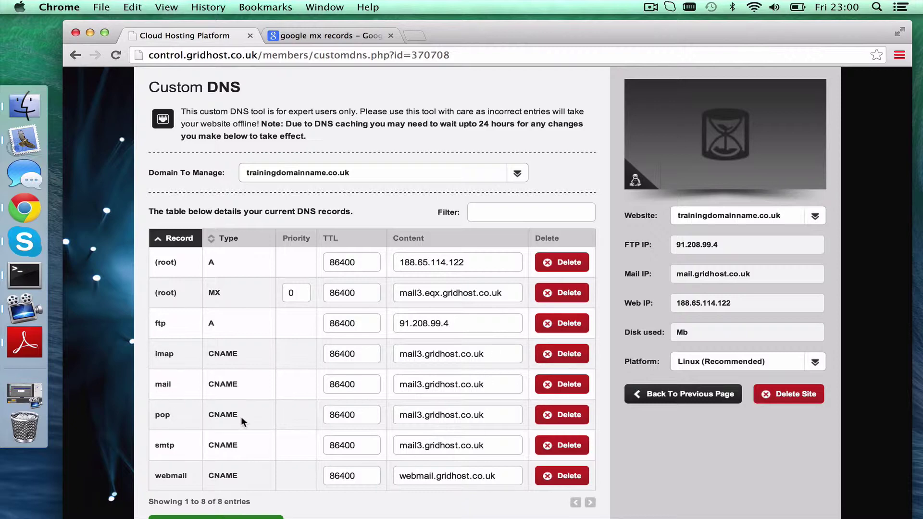
pyautogui.scroll(-1, 281, 403)
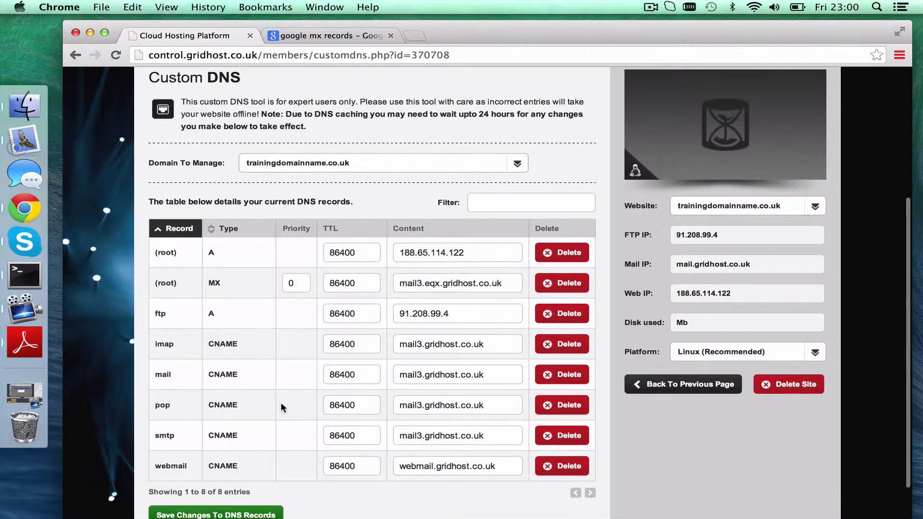
pyautogui.click(310, 34)
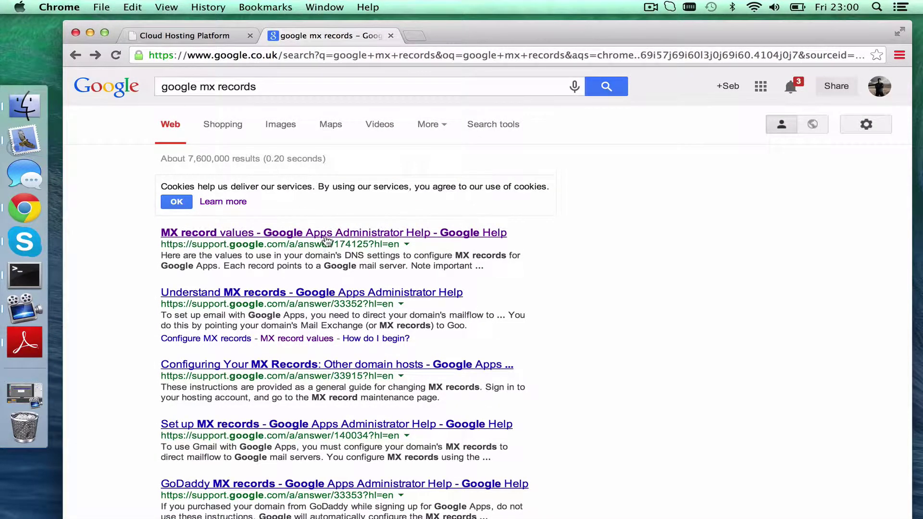
# - Find the top-priority host ASPMX.L.GOOGLE.COM on Google's MX record values page and copy it
pyautogui.click(204, 236)
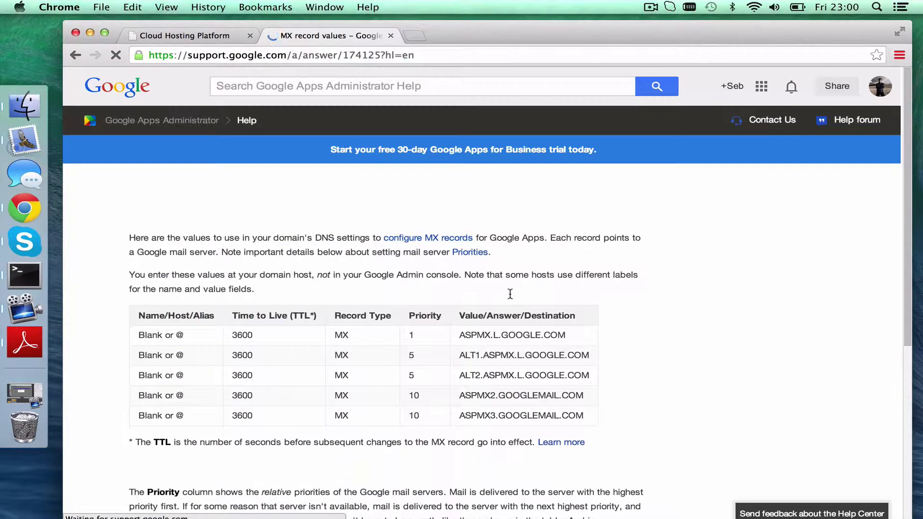
pyautogui.scroll(-3, 509, 292)
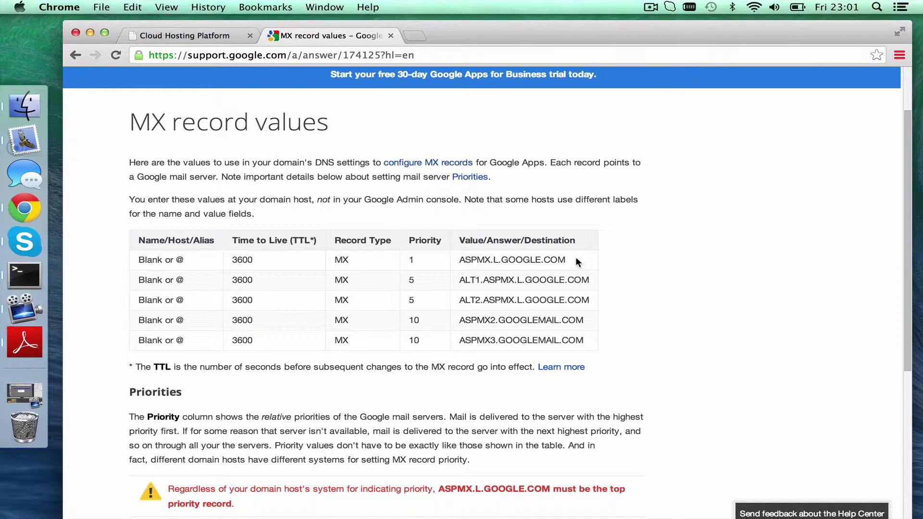
pyautogui.moveTo(567, 260); pyautogui.dragTo(458, 259)
pyautogui.press('super+c')
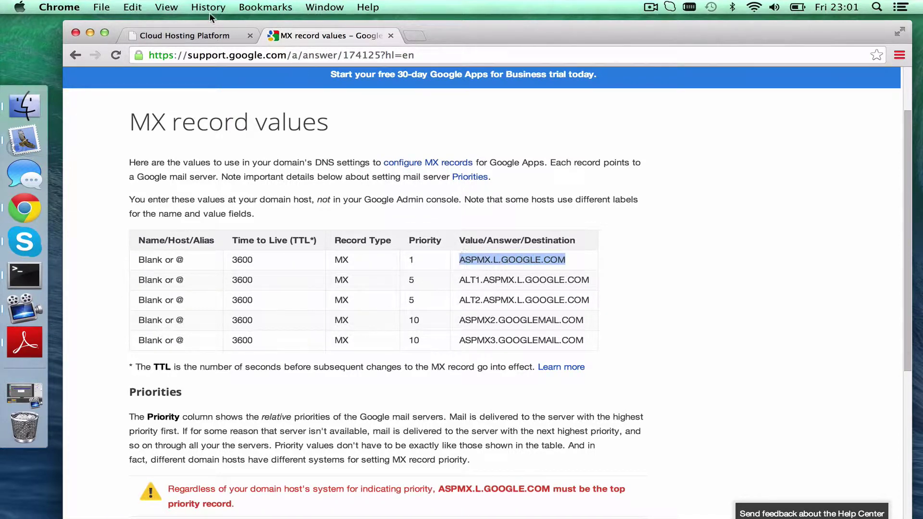
pyautogui.click(200, 33)
# - Delete the old root MX record mail3.eqx.gridhost.co.uk
pyautogui.scroll(-1, 420, 249)
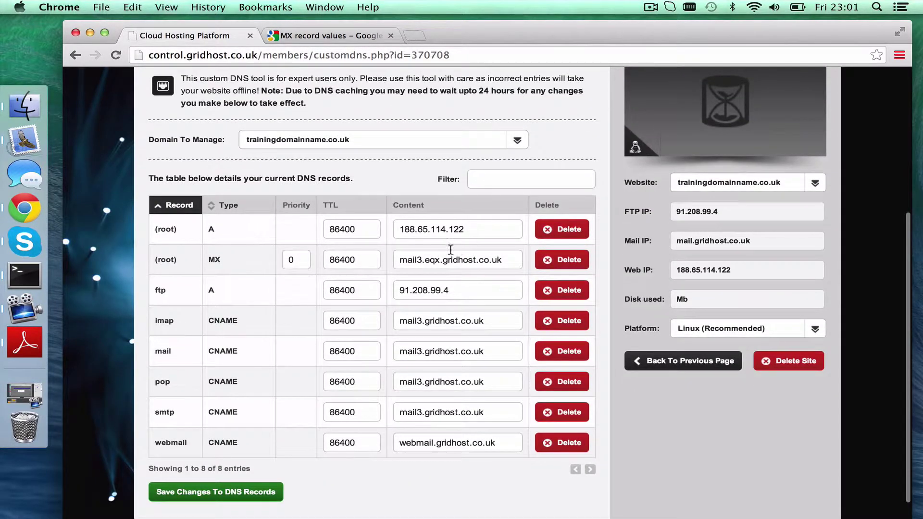
pyautogui.click(568, 263)
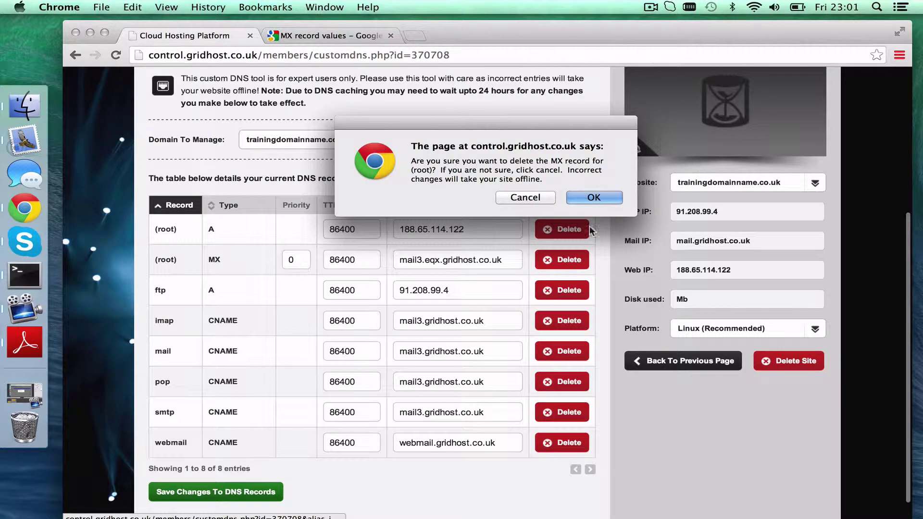
pyautogui.click(601, 198)
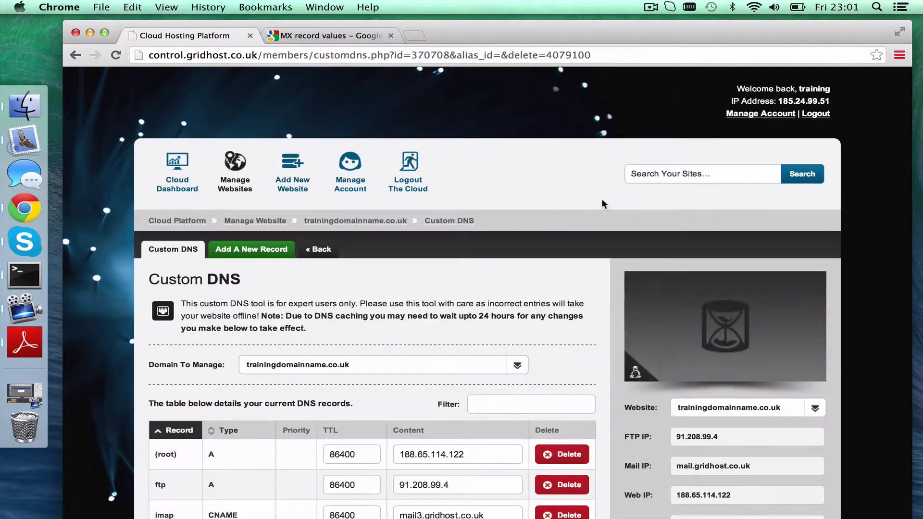
# - Start a new MX record with ASPMX.L.GOOGLE.COM as its content
pyautogui.scroll(-3, 490, 370)
pyautogui.scroll(5, 489, 368)
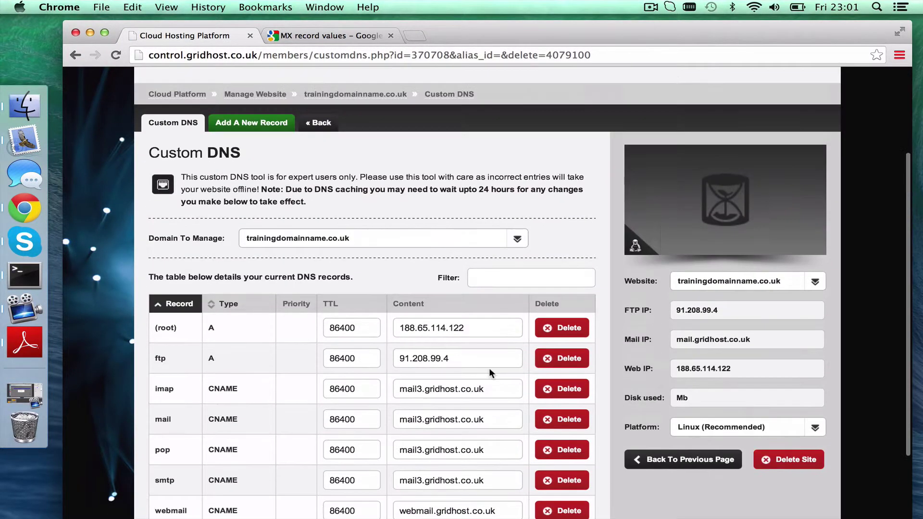
pyautogui.click(282, 124)
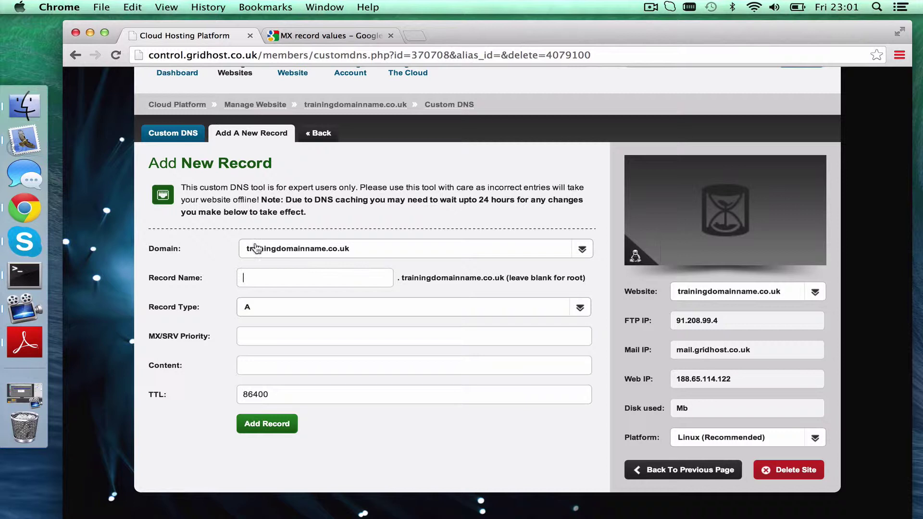
pyautogui.click(316, 307)
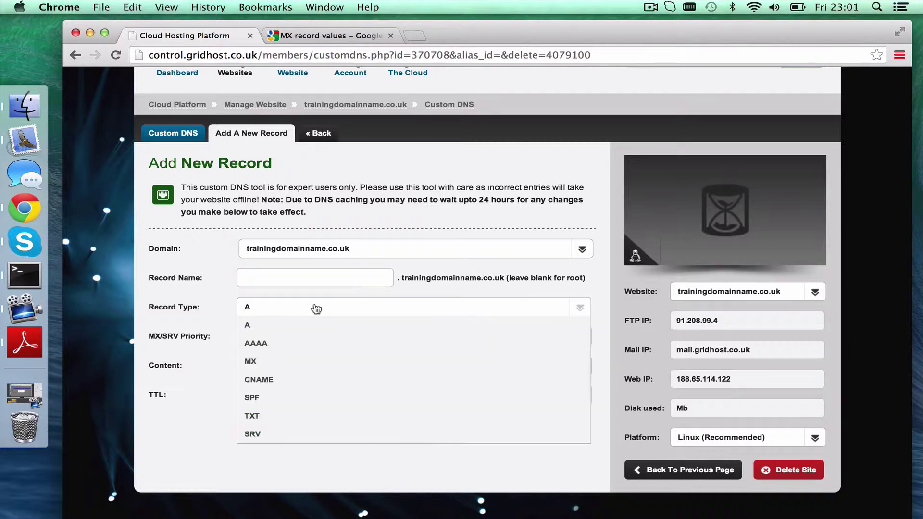
pyautogui.click(304, 360)
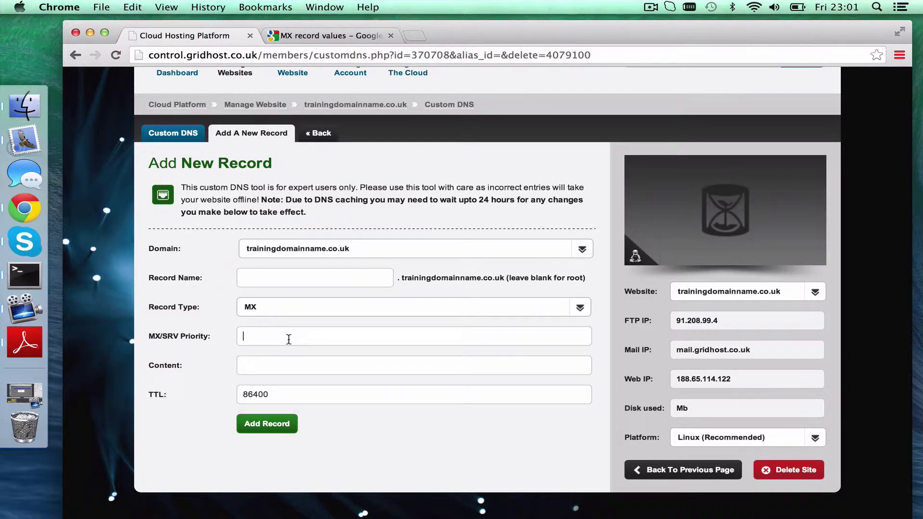
pyautogui.press('super+v')
# - Set the record's TTL to Google's recommended 3600 and save it
pyautogui.doubleClick(295, 395)
pyautogui.press('BackSpace')
pyautogui.write('36')
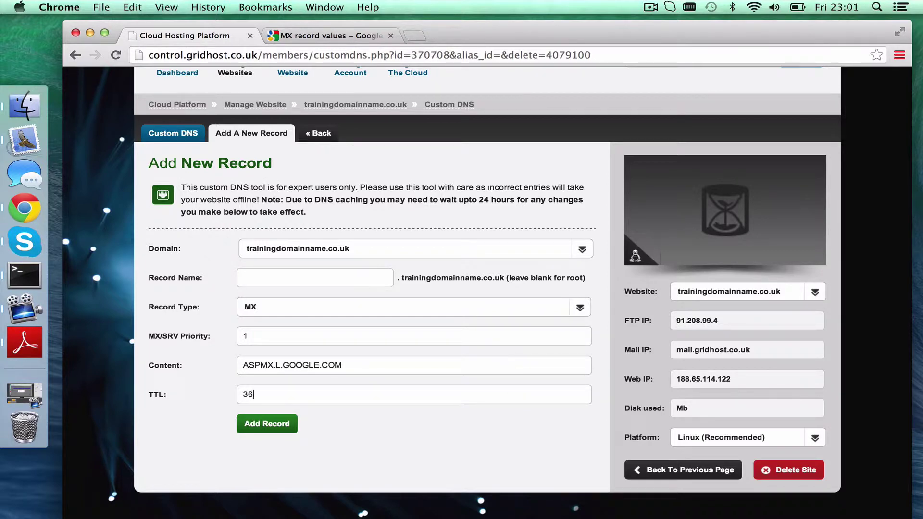
pyautogui.click(326, 31)
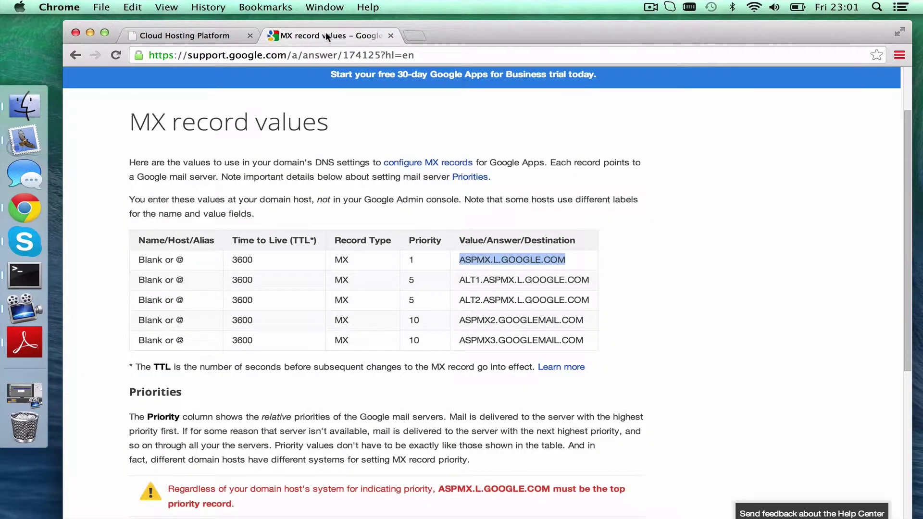
pyautogui.doubleClick(242, 260)
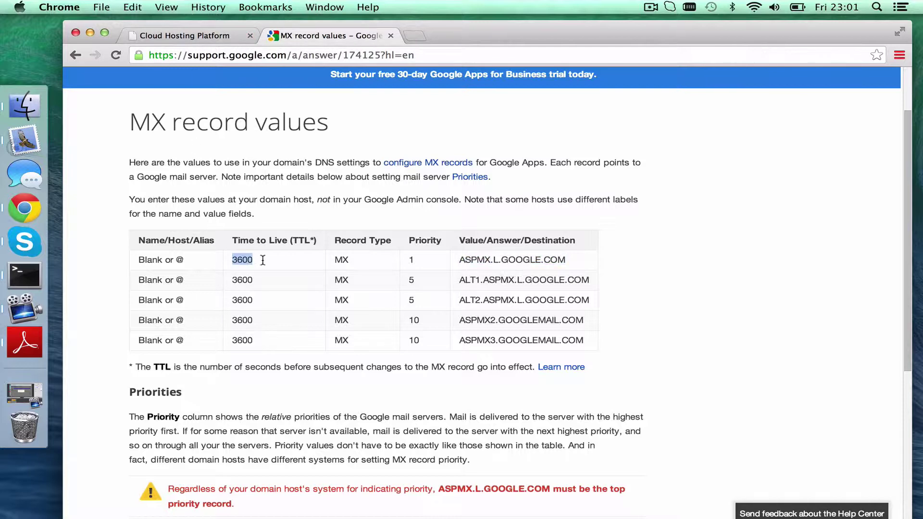
pyautogui.click(181, 34)
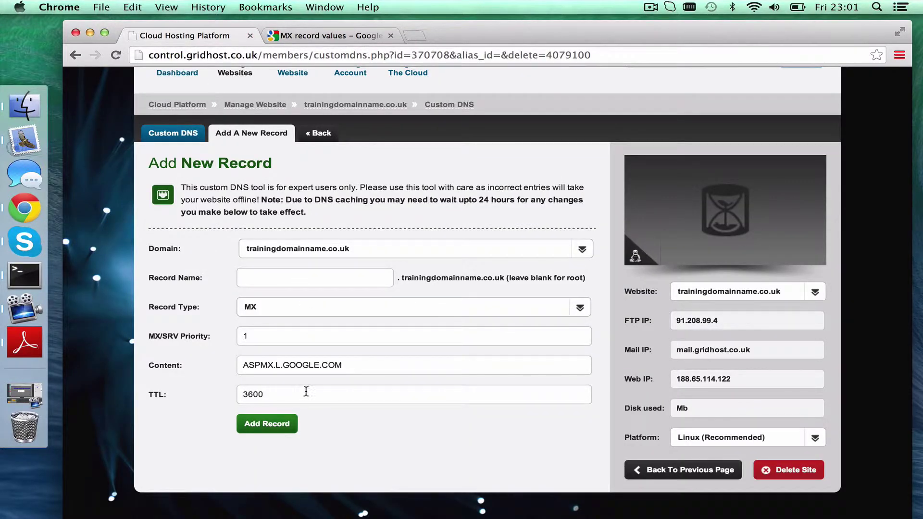
pyautogui.click(273, 426)
# - Start another DNS record and copy ALT1.ASPMX.L.GOOGLE.COM from Google's MX values page
pyautogui.scroll(-5, 398, 351)
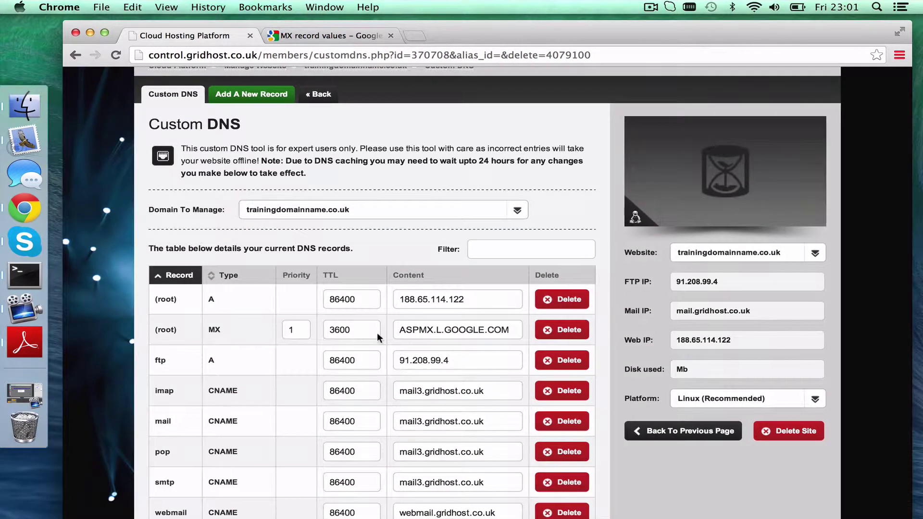
pyautogui.scroll(-4, 506, 322)
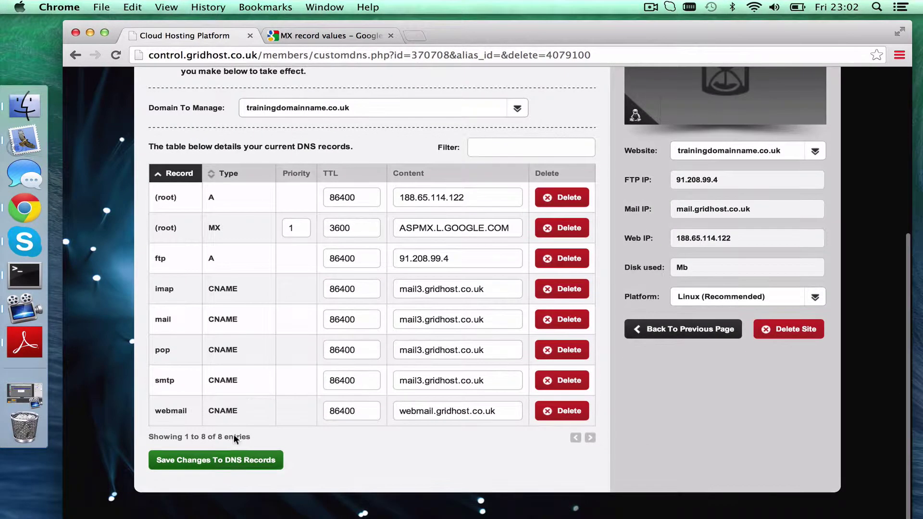
pyautogui.scroll(5, 291, 258)
pyautogui.click(252, 108)
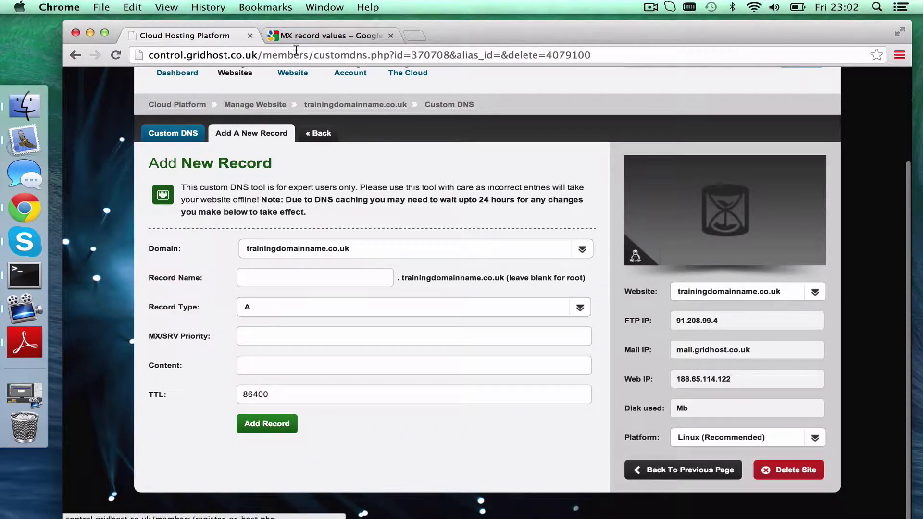
pyautogui.click(302, 35)
pyautogui.moveTo(591, 280); pyautogui.dragTo(457, 282)
pyautogui.press('super+c')
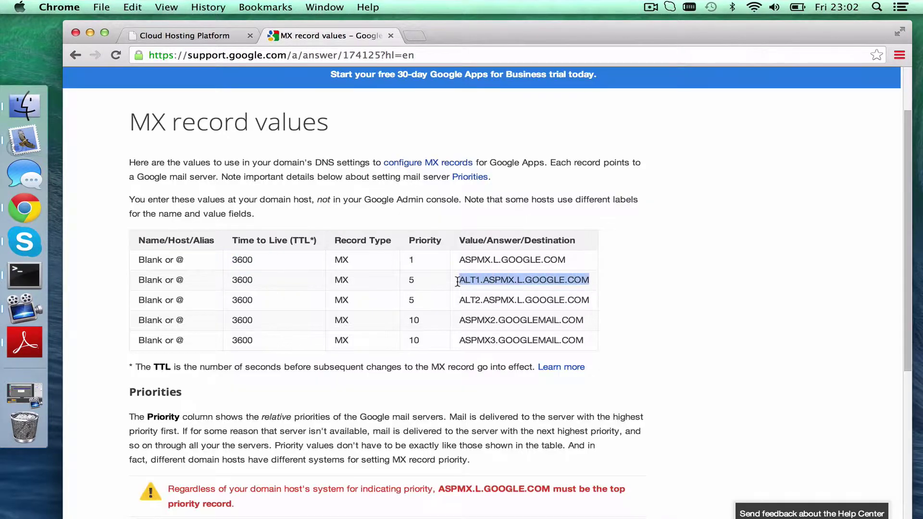
pyautogui.click(194, 35)
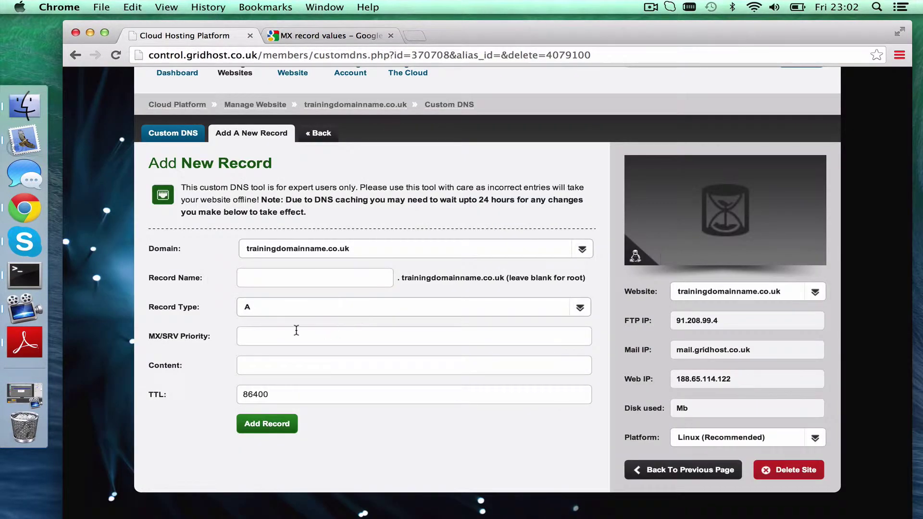
# - Save an MX record for ALT1.ASPMX.L.GOOGLE.COM with priority 5 and TTL 3600
pyautogui.click(261, 312)
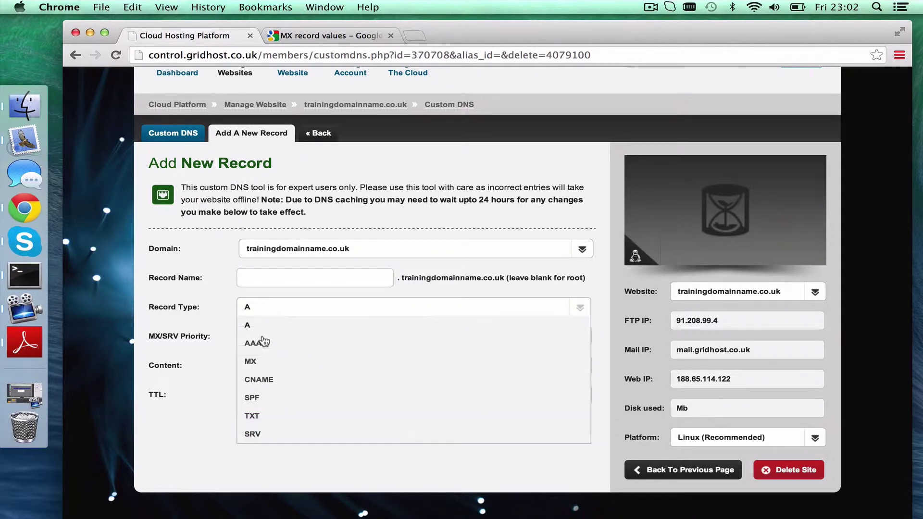
pyautogui.click(250, 362)
pyautogui.click(264, 363)
pyautogui.press('super+v')
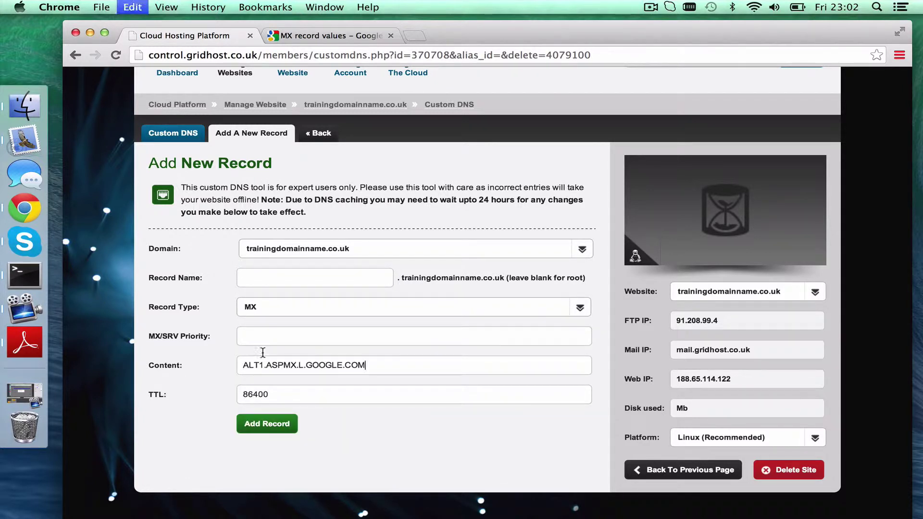
pyautogui.click(264, 339)
pyautogui.moveTo(277, 399); pyautogui.dragTo(225, 396)
pyautogui.press('BackSpace')
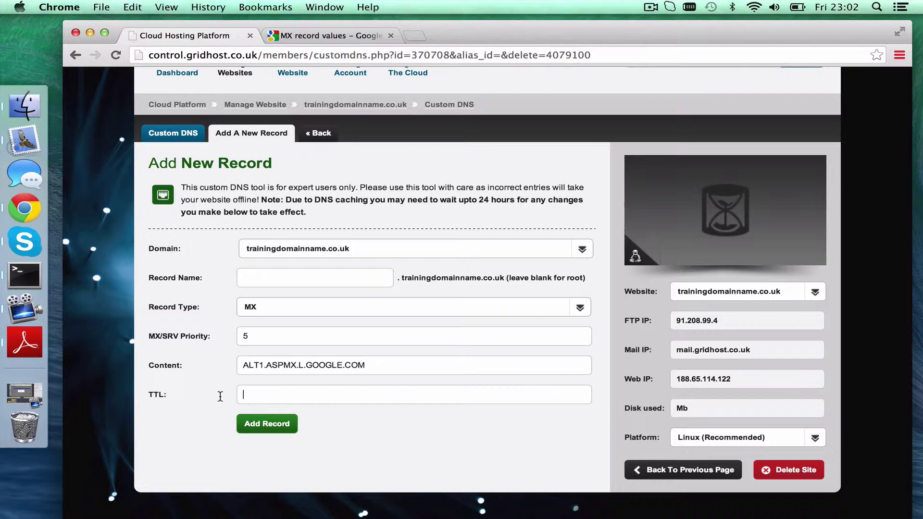
pyautogui.write('3600')
pyautogui.click(238, 416)
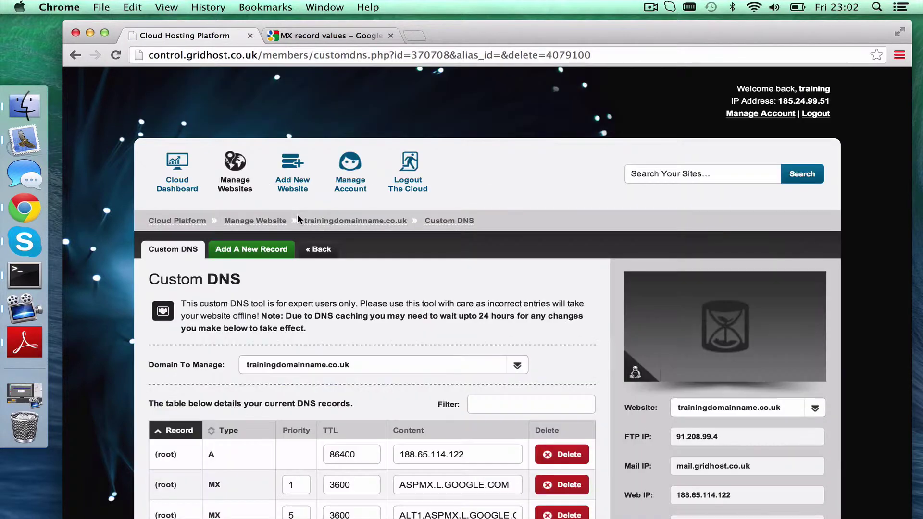
# - Copy ALT2.ASPMX.L.GOOGLE.COM from Google's MX values page for a new record
pyautogui.click(269, 250)
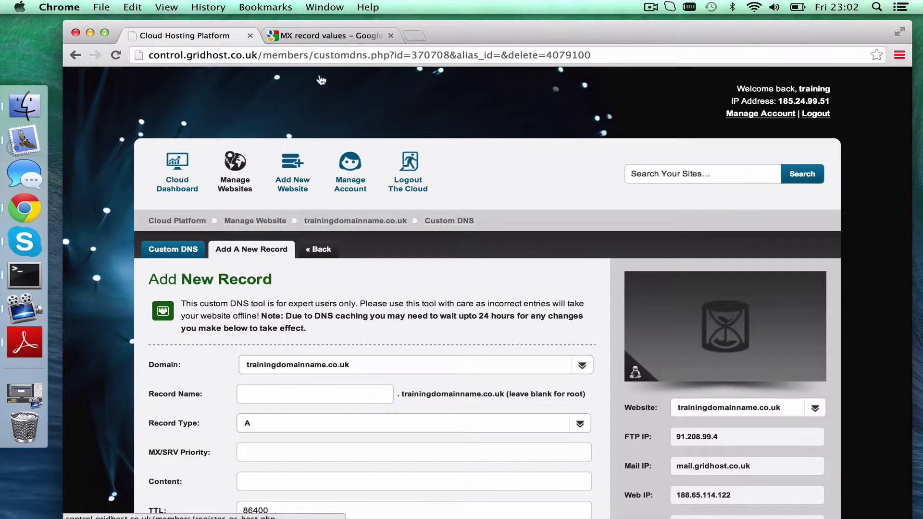
pyautogui.click(340, 34)
pyautogui.moveTo(459, 300); pyautogui.dragTo(589, 302)
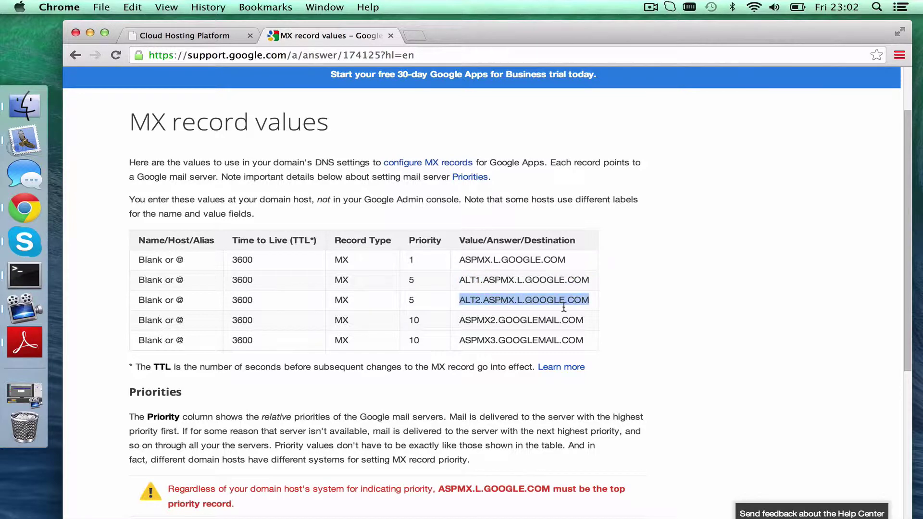
pyautogui.press('super+c')
pyautogui.click(216, 34)
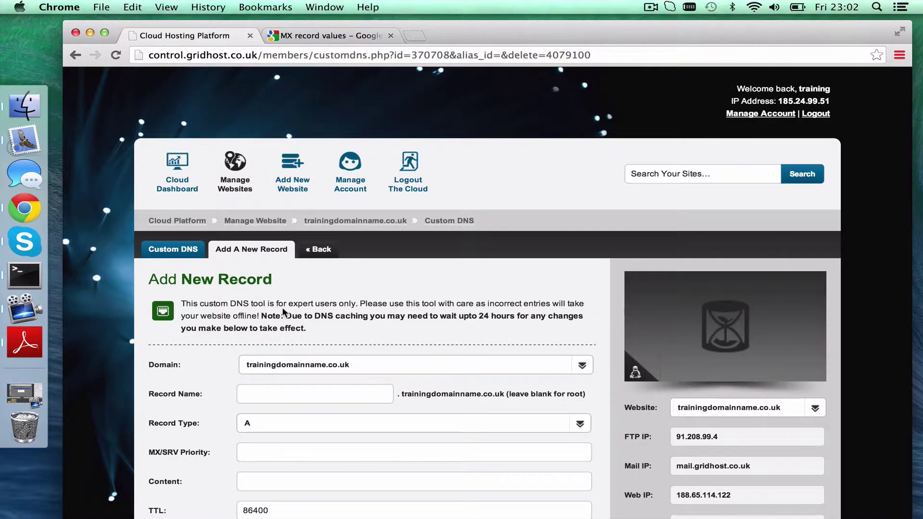
# - Save an MX record for ALT2.ASPMX.L.GOOGLE.COM with priority 5 and TTL 3600
pyautogui.click(279, 420)
pyautogui.click(275, 483)
pyautogui.click(277, 399)
pyautogui.scroll(-3, 286, 424)
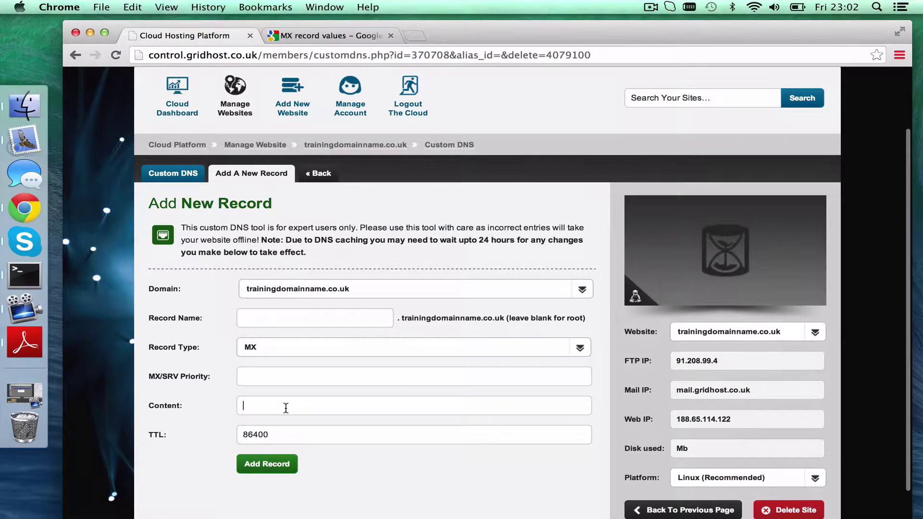
pyautogui.write('5')
pyautogui.doubleClick(286, 436)
pyautogui.press('BackSpace')
pyautogui.write('3')
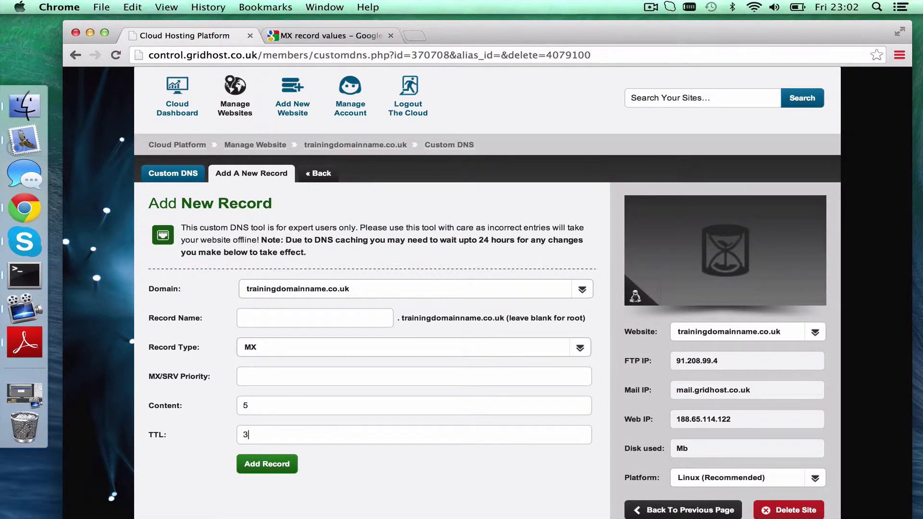
pyautogui.doubleClick(245, 405)
pyautogui.hotkey('ctrl', 'v')
pyautogui.write('5')
pyautogui.click(287, 465)
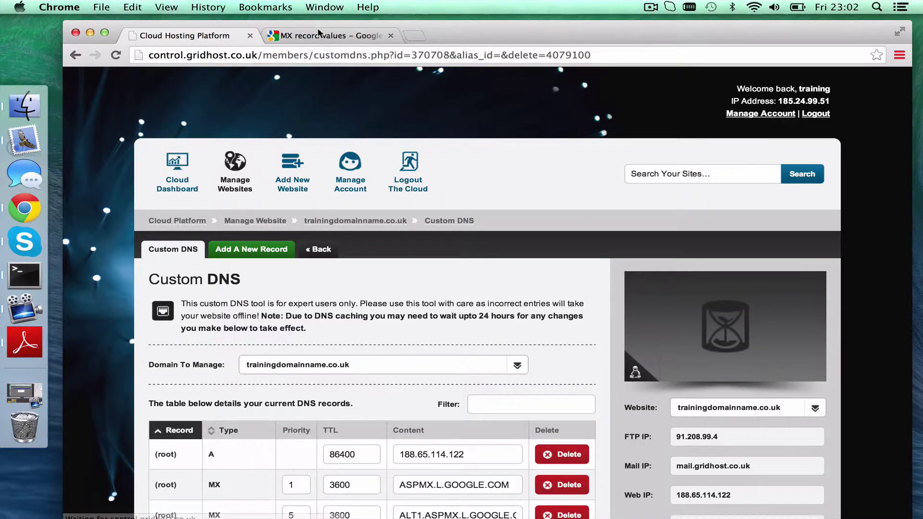
# - Copy ASPMX2.GOOGLEMAIL.COM from Google's MX record values page
pyautogui.click(318, 35)
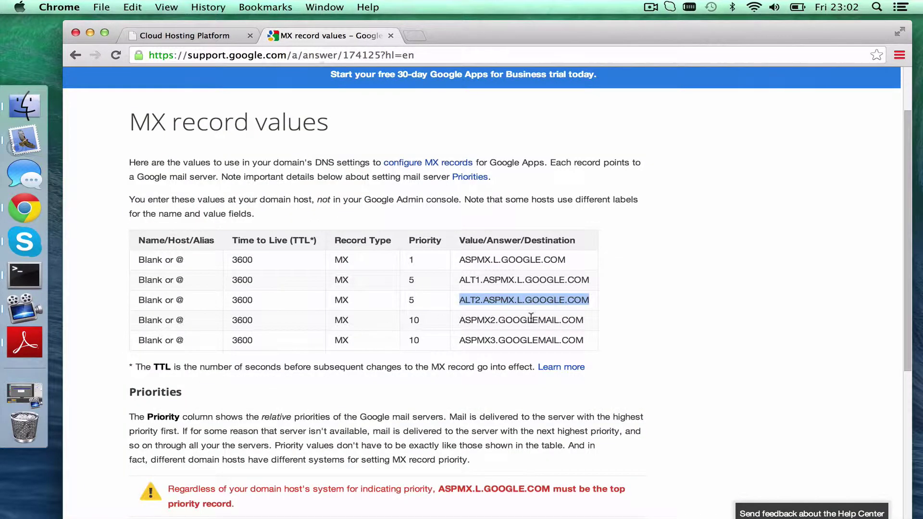
pyautogui.moveTo(458, 321); pyautogui.dragTo(585, 320)
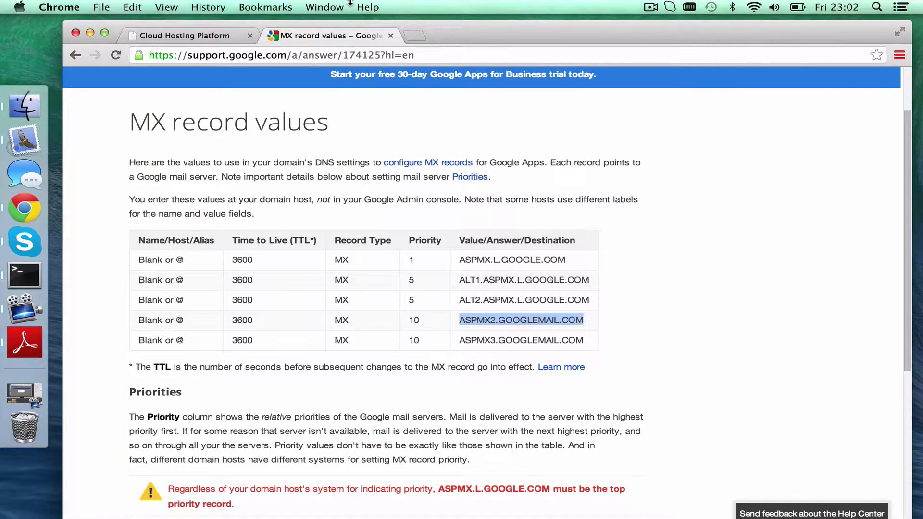
pyautogui.click(184, 34)
# - Save an MX record for ASPMX2.GOOGLEMAIL.COM with priority 10 and TTL 3600
pyautogui.click(260, 192)
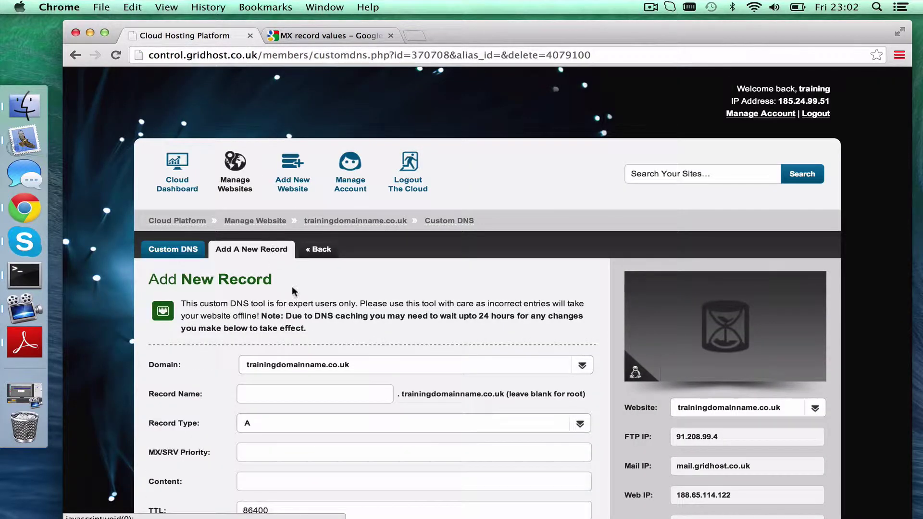
pyautogui.scroll(-3, 315, 337)
pyautogui.click(315, 335)
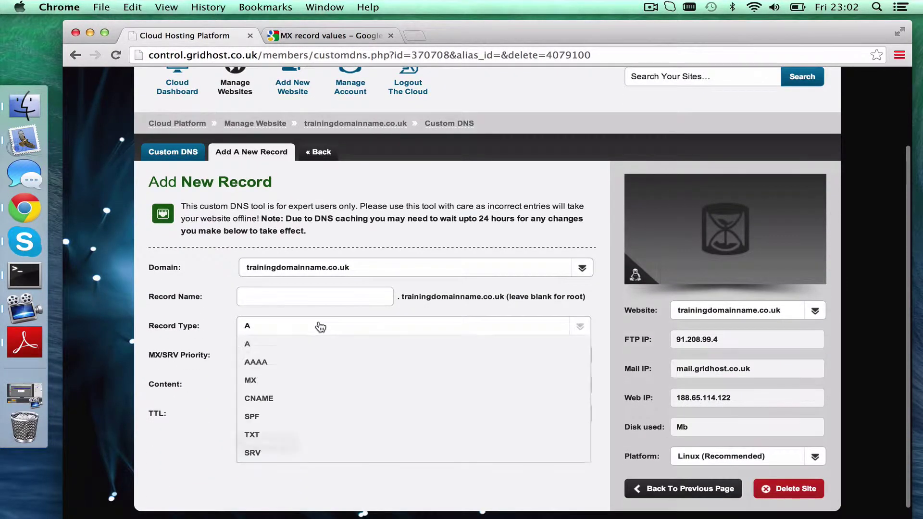
pyautogui.click(290, 380)
pyautogui.click(265, 381)
pyautogui.press('super+v')
pyautogui.click(272, 356)
pyautogui.write('10')
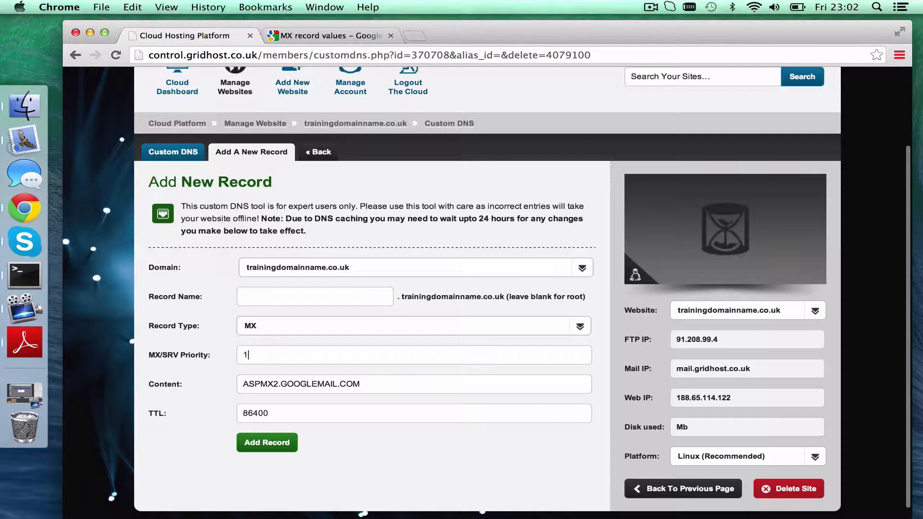
pyautogui.doubleClick(306, 415)
pyautogui.press('BackSpace')
pyautogui.write('3600')
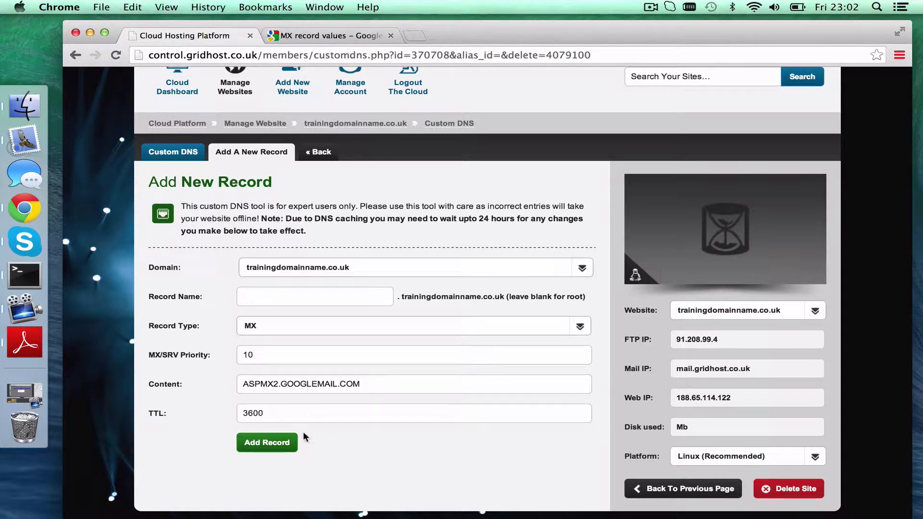
pyautogui.click(268, 442)
# - Copy ASPMX3.GOOGLEMAIL.COM from Google's page for the last record
pyautogui.click(297, 36)
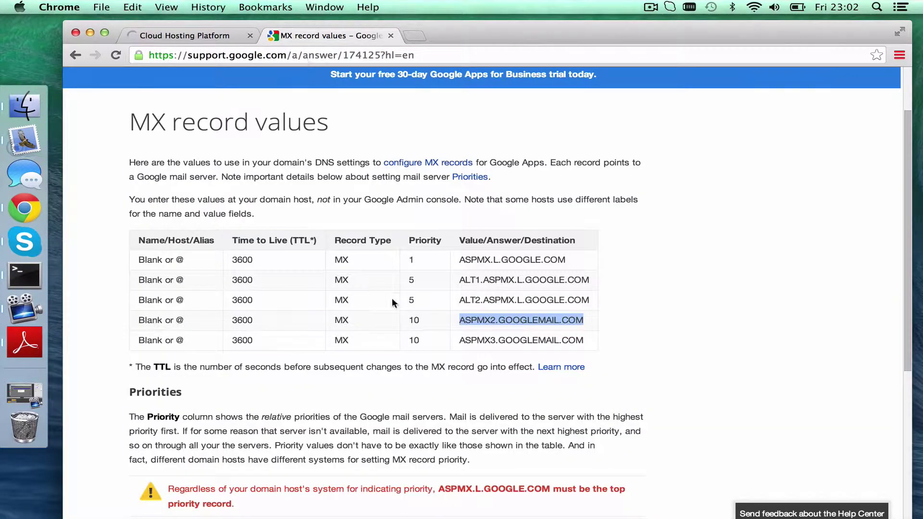
pyautogui.moveTo(584, 340); pyautogui.dragTo(458, 340)
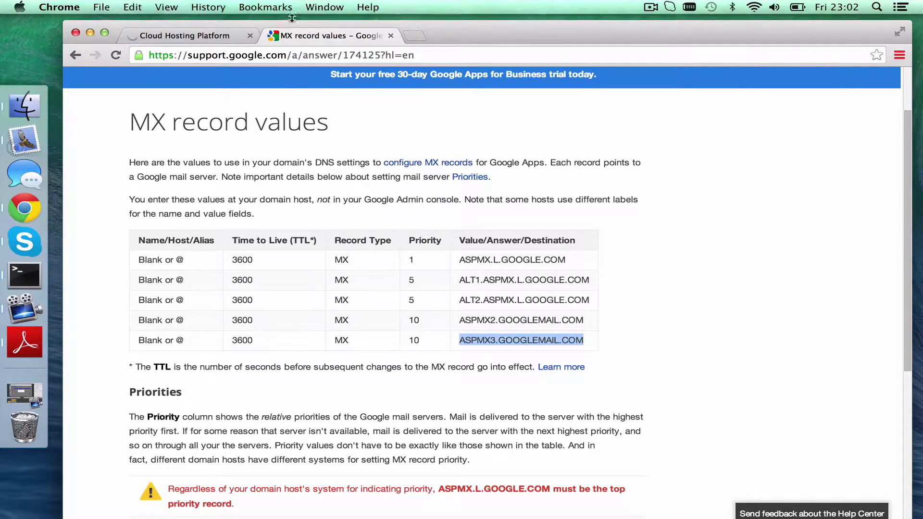
pyautogui.click(186, 32)
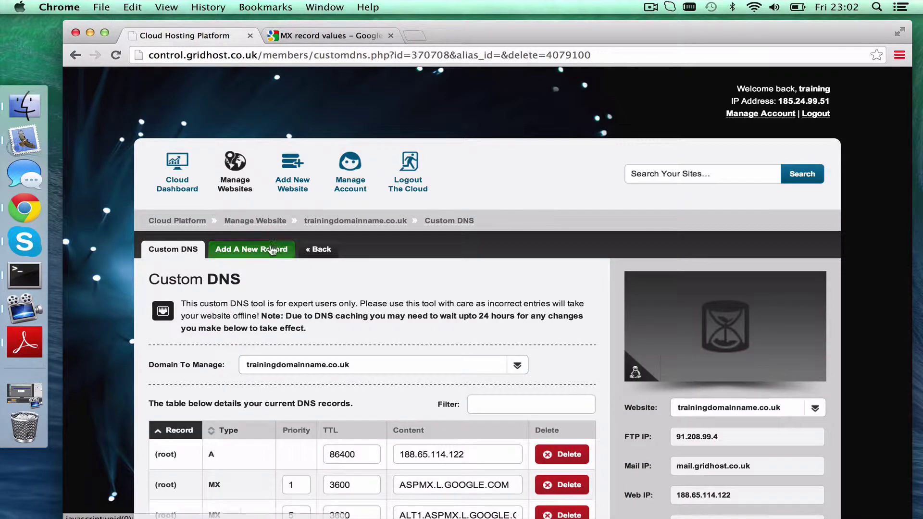
# - Save an MX record with priority 10, content ASPMX3.GOOGLEMAIL.COM and TTL 3600
pyautogui.click(272, 249)
pyautogui.scroll(-3, 356, 336)
pyautogui.click(342, 319)
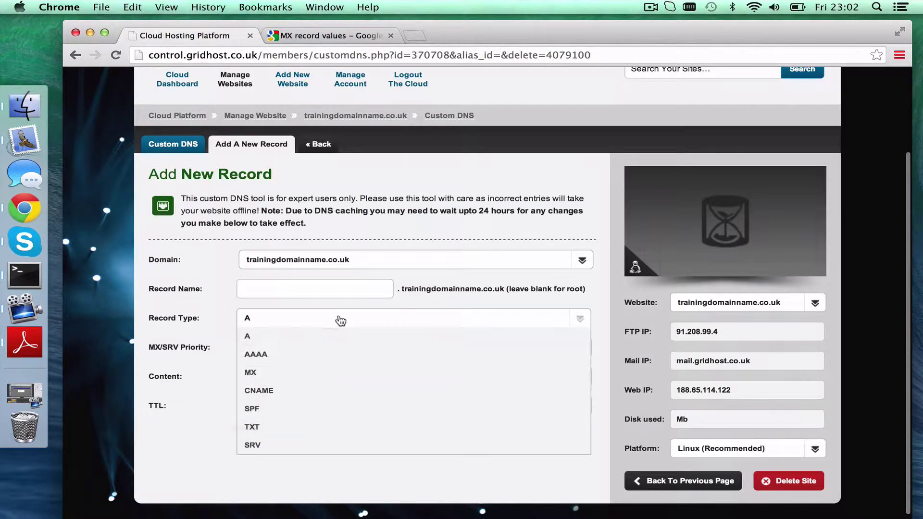
pyautogui.click(322, 374)
pyautogui.write('10')
pyautogui.click(285, 378)
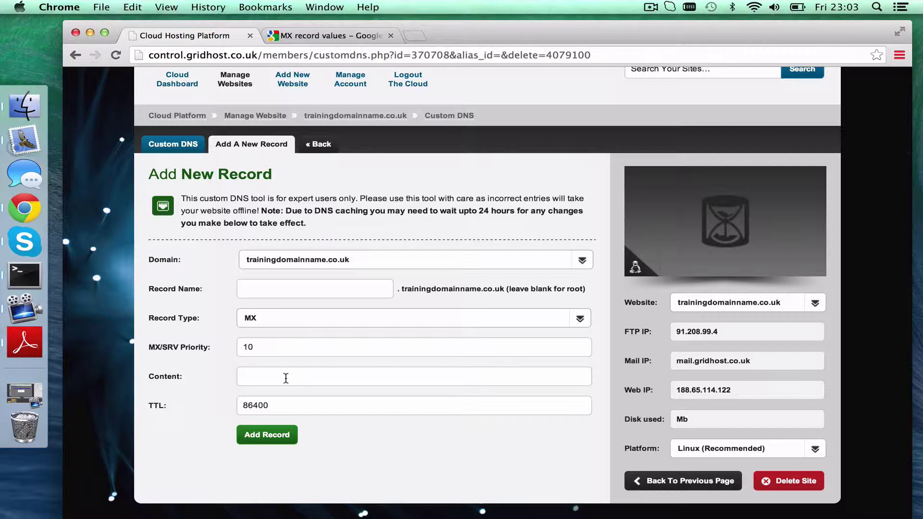
pyautogui.press('super+v')
pyautogui.doubleClick(286, 405)
pyautogui.write('3600')
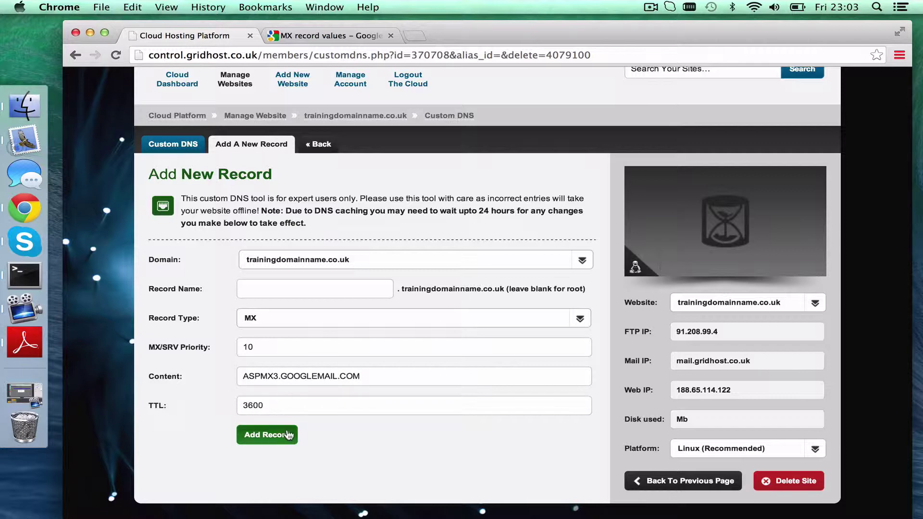
pyautogui.click(287, 435)
pyautogui.scroll(-6, 301, 418)
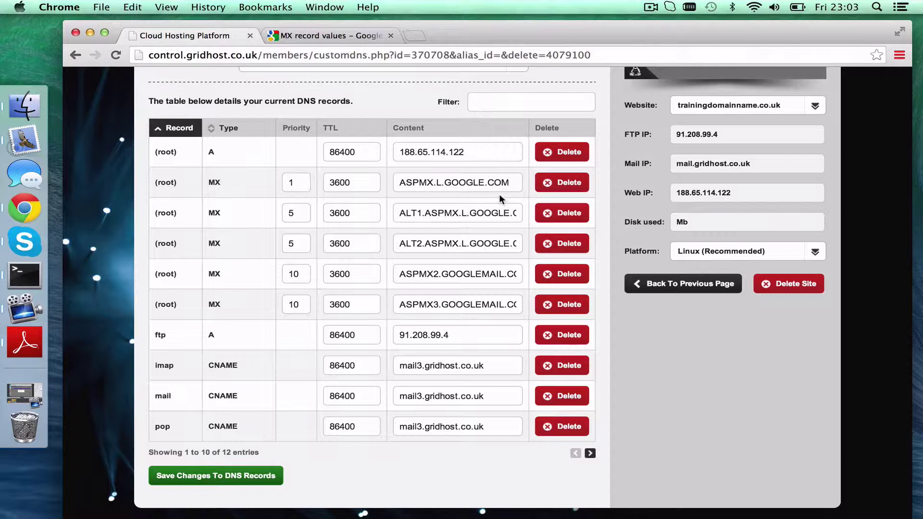
# - Confirm the table lists all five Google MX hosts, including ASPMX2.GOOGLEMAIL.COM, then switch to Terminal
pyautogui.scroll(1, 447, 275)
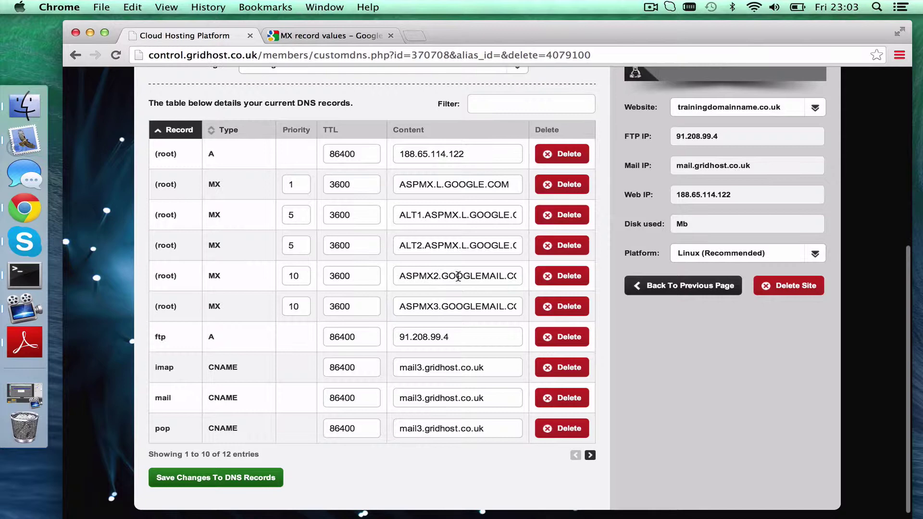
pyautogui.moveTo(438, 277); pyautogui.dragTo(521, 278)
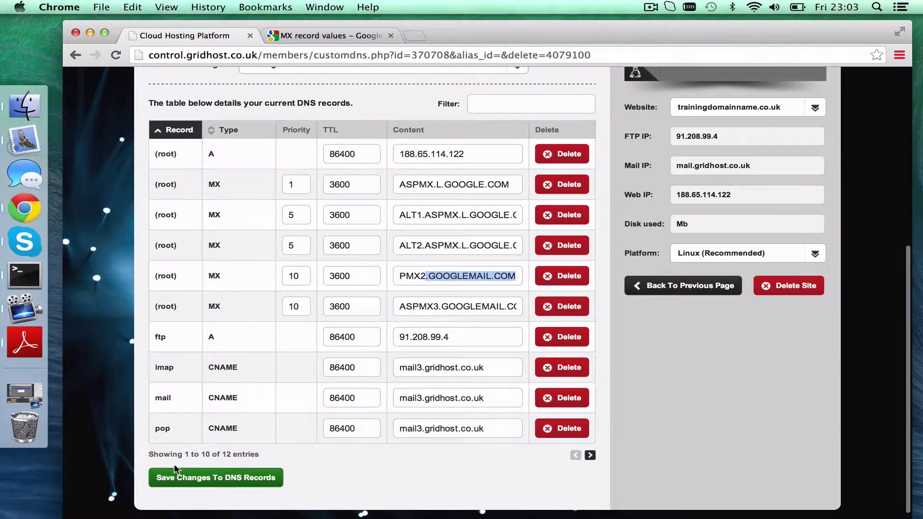
pyautogui.scroll(5, 342, 355)
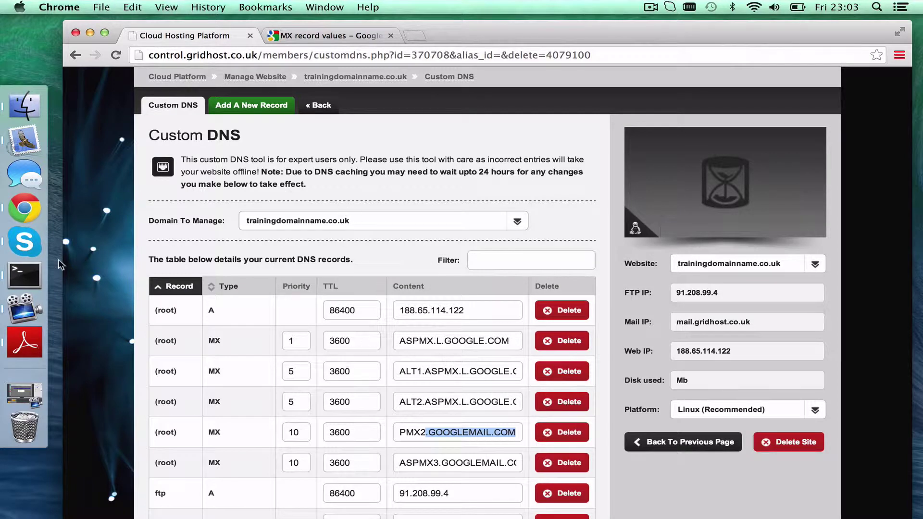
pyautogui.click(14, 269)
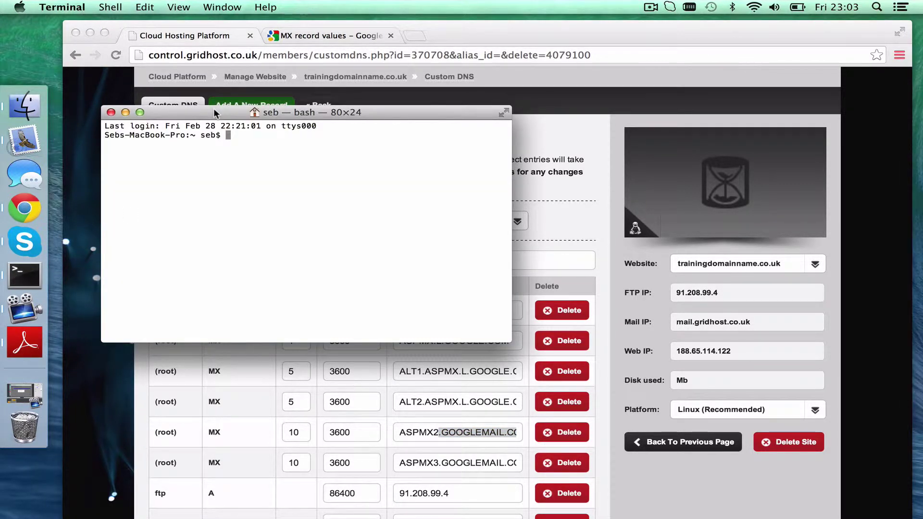
pyautogui.write('dig mx trainingdo')
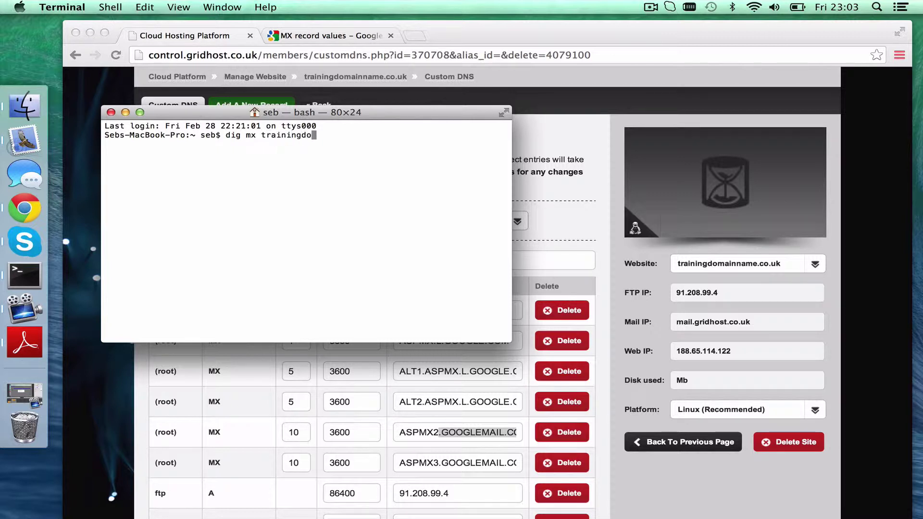
pyautogui.write('mainname.co.uk')
pyautogui.press('Return')
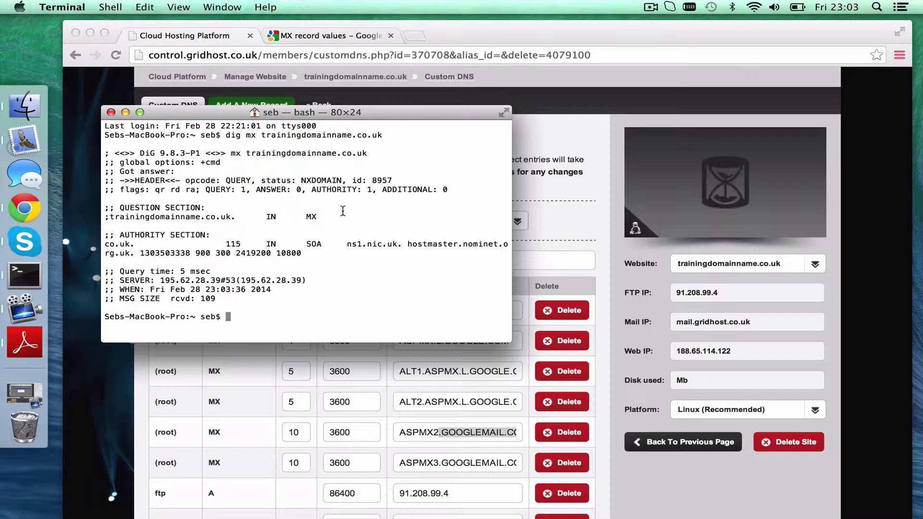
pyautogui.write('dig @ns1.gridhost.co.uk')
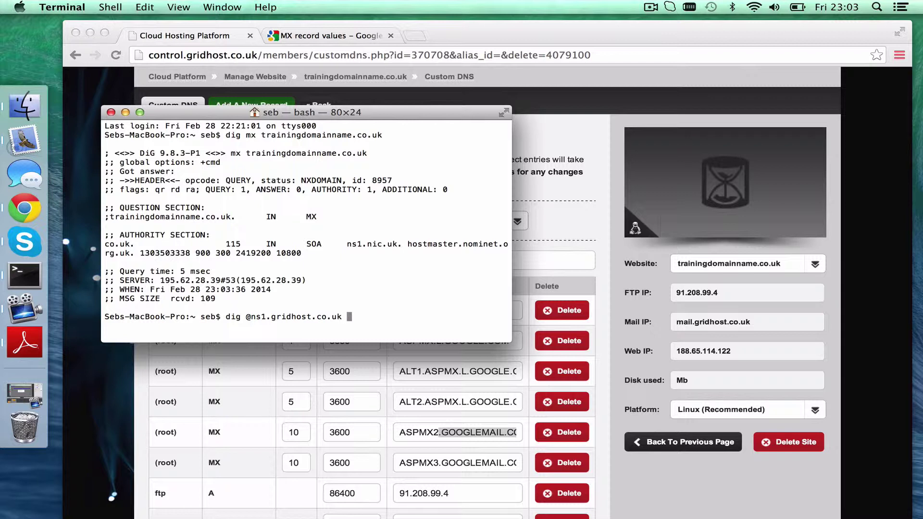
pyautogui.write(' traini')
pyautogui.press('BackSpace')
pyautogui.press('BackSpace')
pyautogui.press('BackSpace')
pyautogui.press('BackSpace')
pyautogui.press('BackSpace')
pyautogui.press('BackSpace')
pyautogui.press('Left')
pyautogui.press('Left')
pyautogui.press('Left')
pyautogui.press('Left')
pyautogui.press('Left')
pyautogui.press('Left')
pyautogui.press('Left')
pyautogui.press('Left')
pyautogui.press('Left')
pyautogui.press('Left')
pyautogui.press('Left')
pyautogui.press('Left')
pyautogui.press('Left')
pyautogui.press('Left')
pyautogui.press('Left')
pyautogui.press('Left')
pyautogui.press('Left')
pyautogui.press('Left')
pyautogui.press('Left')
pyautogui.press('Left')
pyautogui.write('mx')
pyautogui.press('Right')
pyautogui.press('Right')
pyautogui.press('Right')
pyautogui.press('Right')
pyautogui.press('Right')
pyautogui.press('Right')
pyautogui.press('Right')
pyautogui.press('Right')
pyautogui.press('Right')
pyautogui.press('Right')
pyautogui.press('Right')
pyautogui.press('Right')
pyautogui.press('Right')
pyautogui.press('Right')
pyautogui.press('Right')
pyautogui.press('Right')
pyautogui.press('Right')
pyautogui.press('Right')
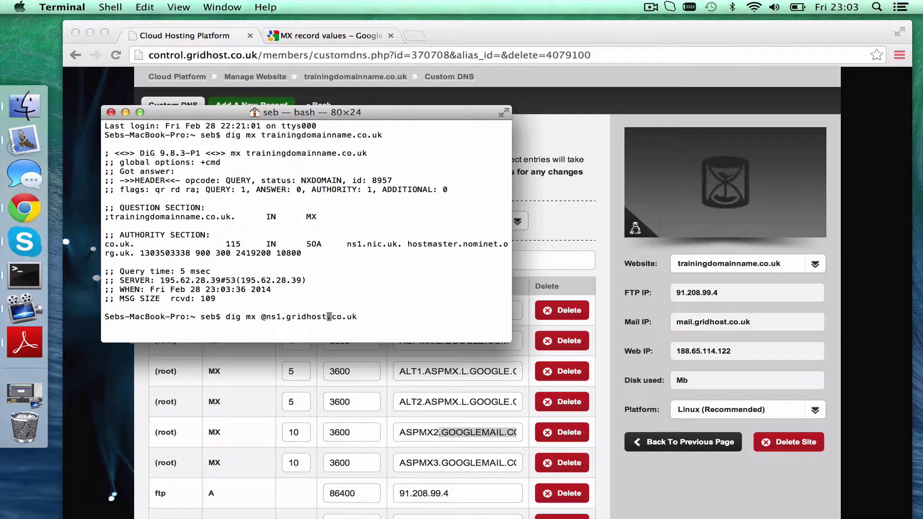
pyautogui.press('Right')
pyautogui.press('Right')
pyautogui.write('trainingdomainaname')
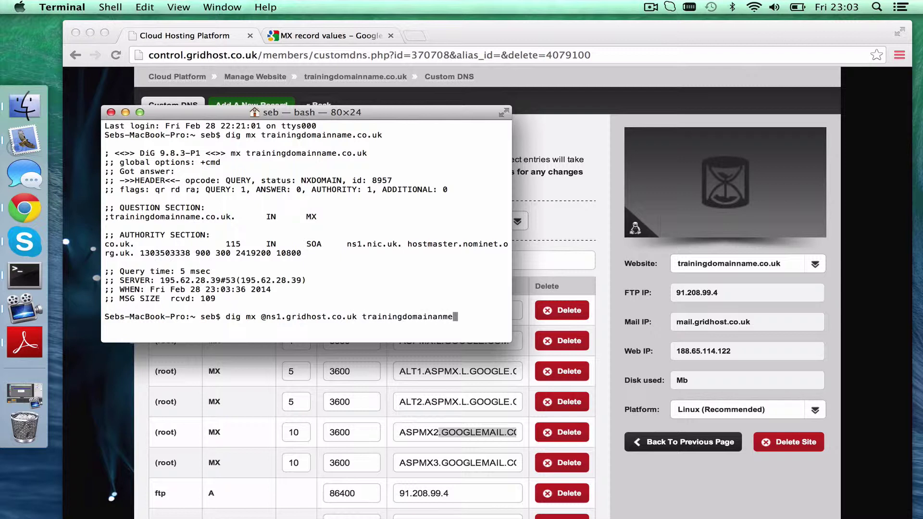
pyautogui.press('BackSpace')
pyautogui.press('BackSpace')
pyautogui.press('BackSpace')
pyautogui.press('BackSpace')
pyautogui.press('BackSpace')
pyautogui.write('name.co.uk')
# - Run the dig query against ns1.gridhost.co.uk and highlight the five Google MX answers
pyautogui.press('Return')
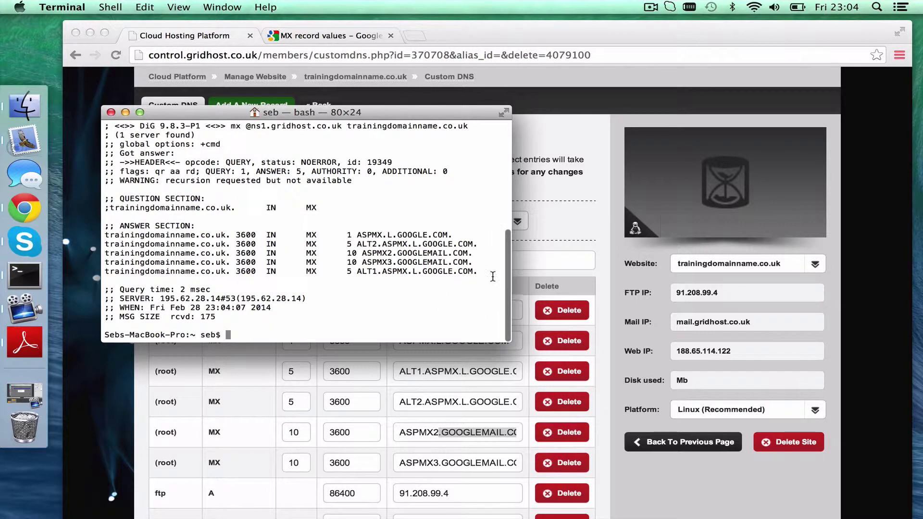
pyautogui.moveTo(491, 275); pyautogui.dragTo(99, 237)
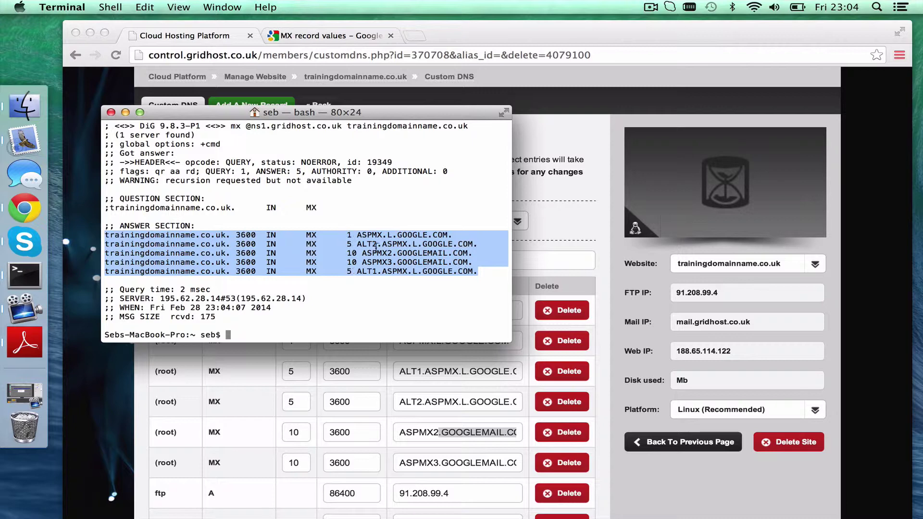
pyautogui.scroll(-1, 369, 273)
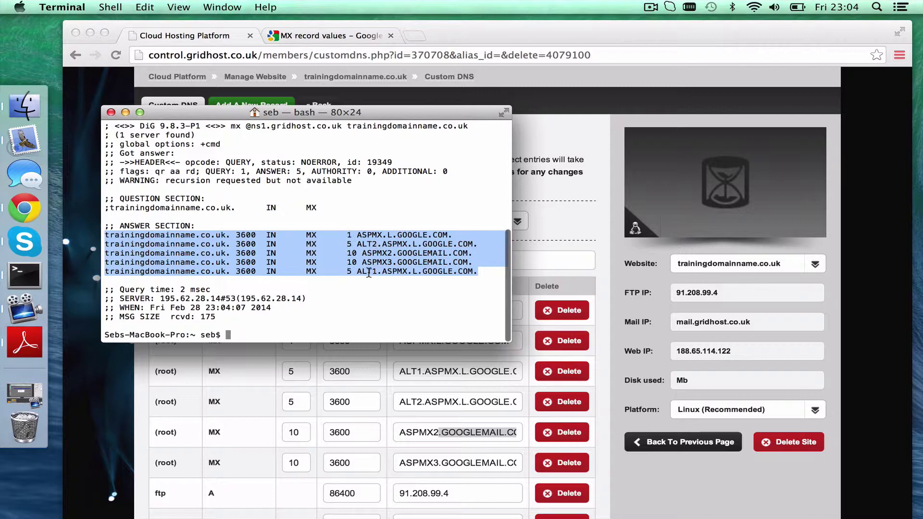